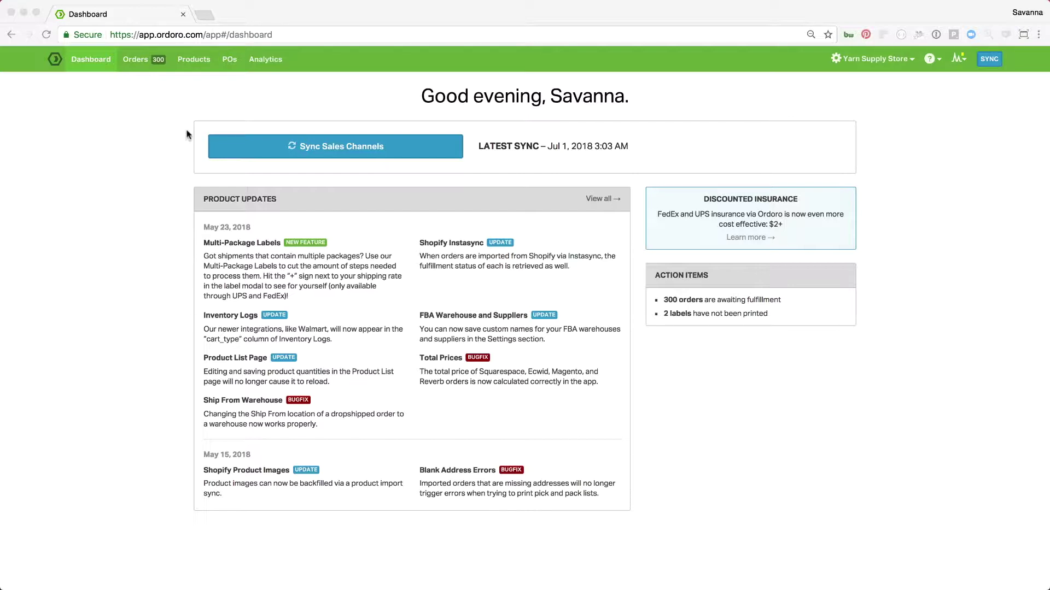
# - Select the newest awaiting order (Apr 10, $78.75) and show its Dropship options
pyautogui.click(154, 61)
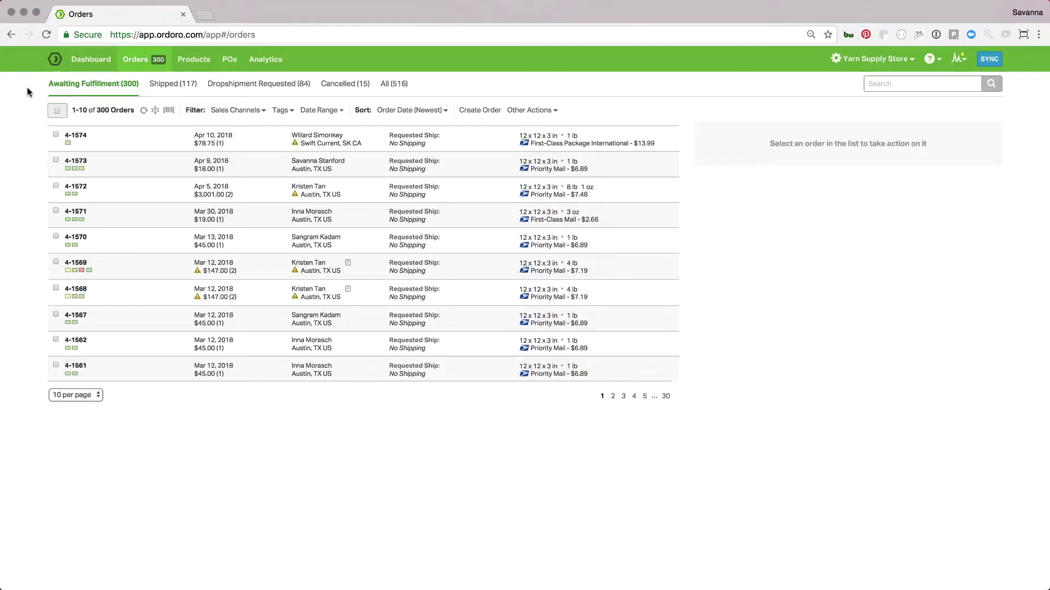
pyautogui.click(56, 135)
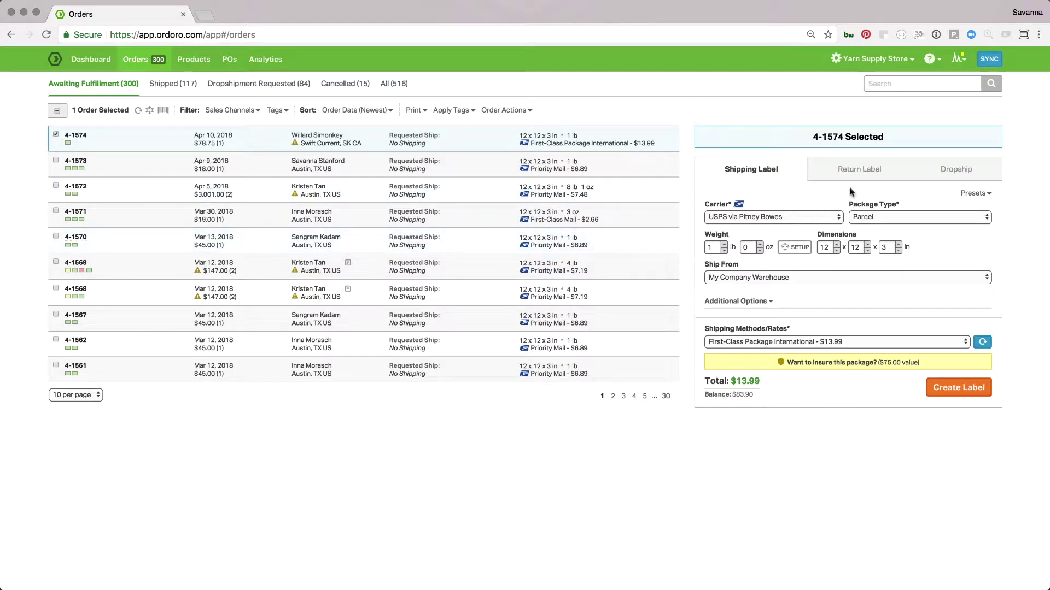
pyautogui.click(961, 171)
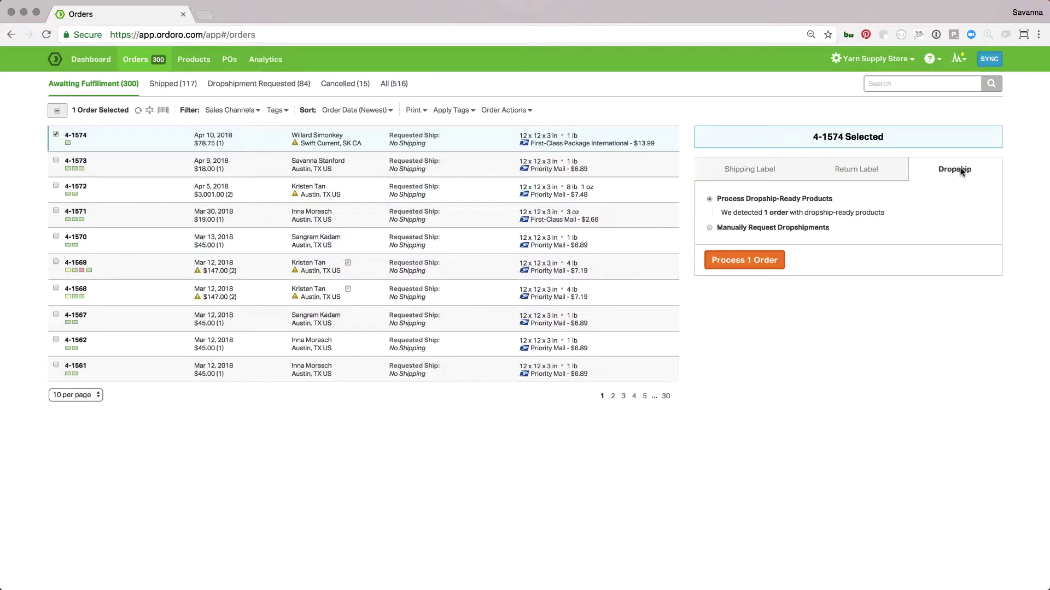
# - Set up a manual dropship request to Packaging Supplier with Express as the shipping method
pyautogui.click(776, 228)
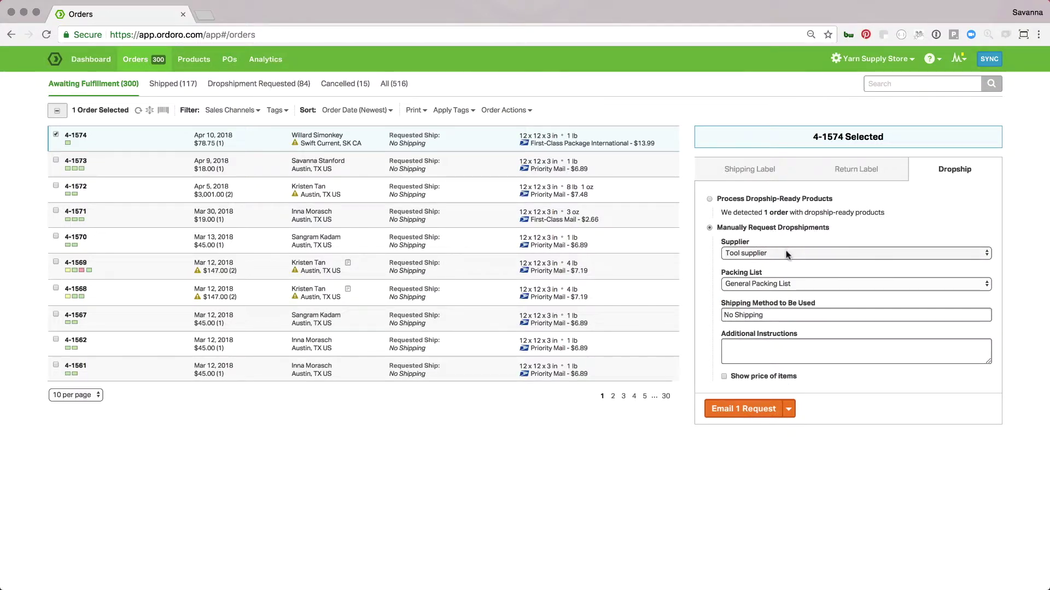
pyautogui.click(785, 253)
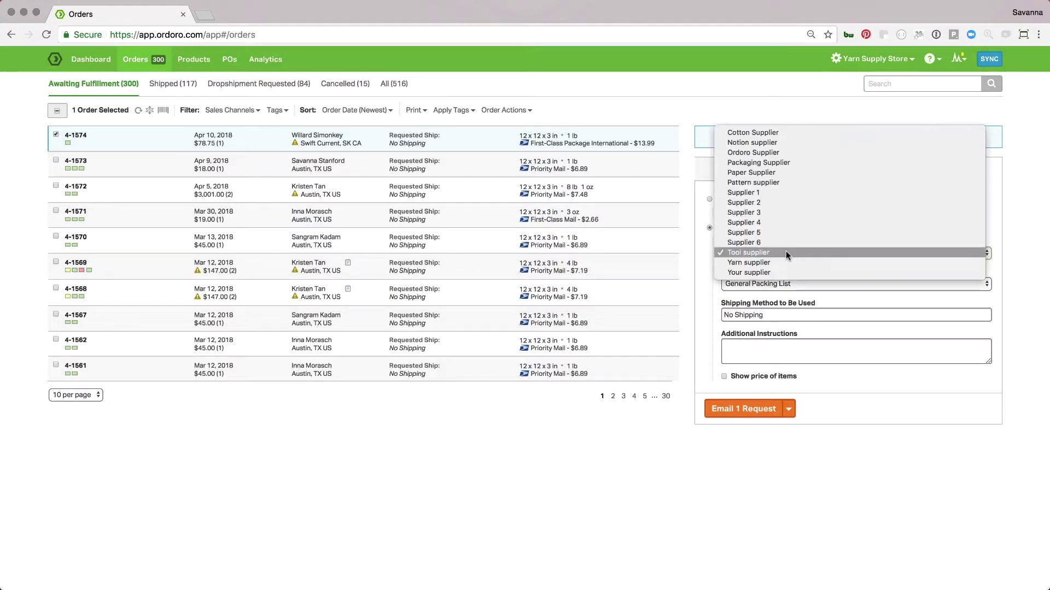
pyautogui.click(760, 162)
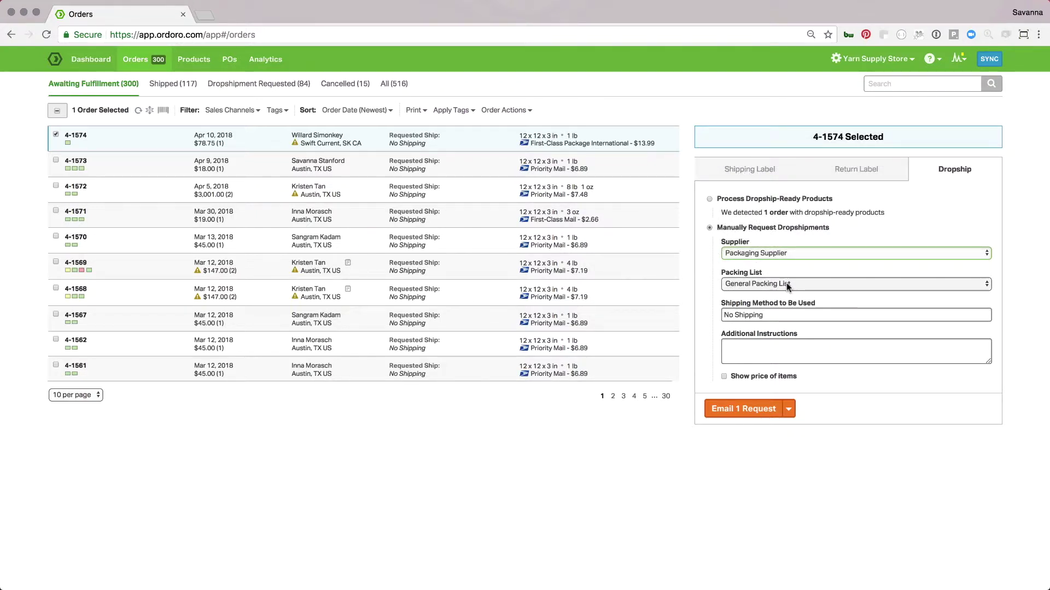
pyautogui.tripleClick(773, 314)
pyautogui.write('Express')
pyautogui.click(780, 354)
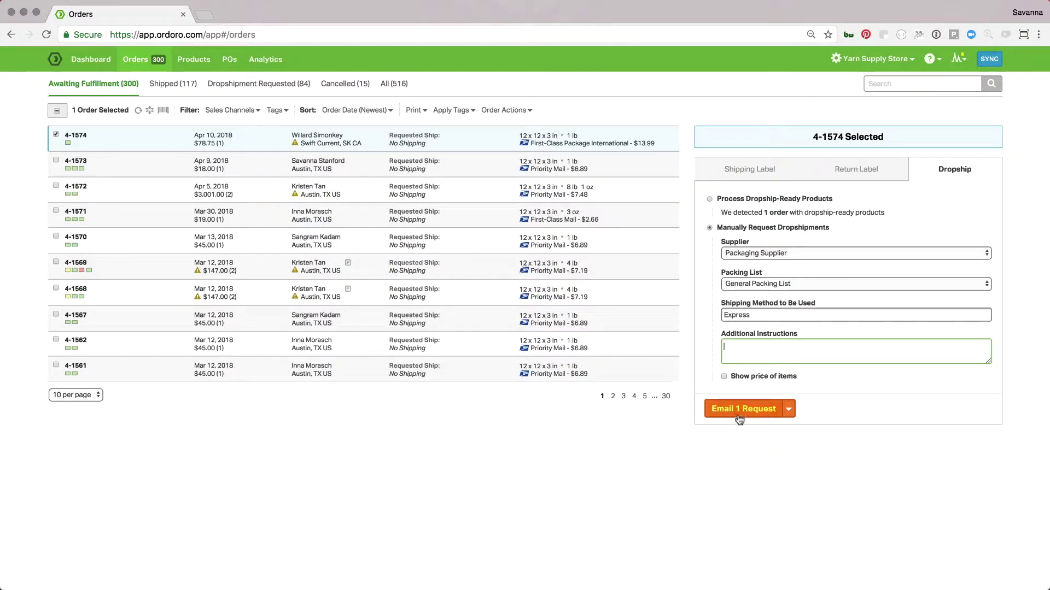
pyautogui.click(789, 410)
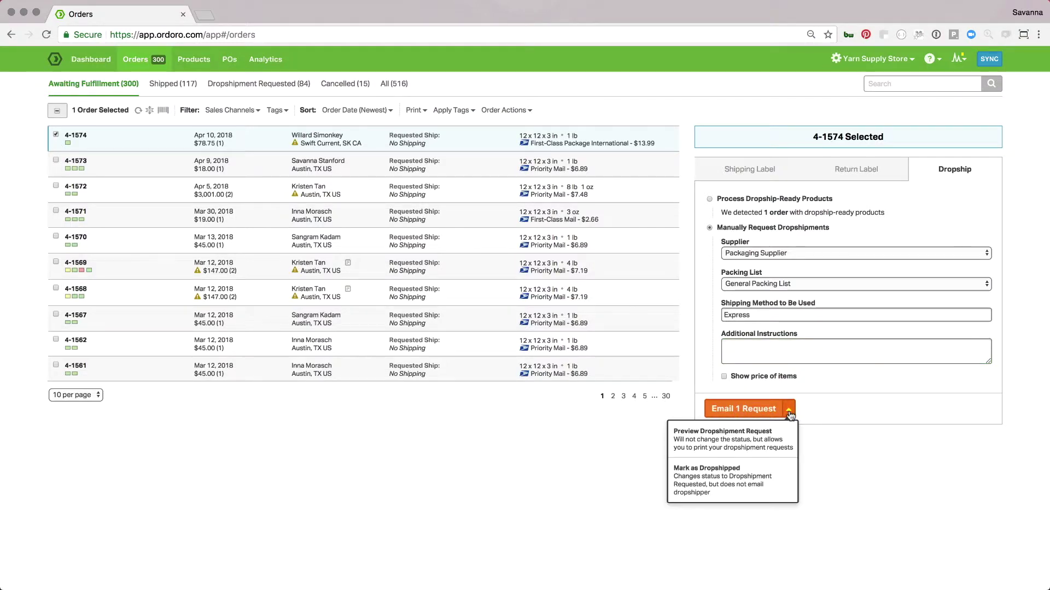
# - Preview the dropshipment request for order 4-1574, then email it to Packaging Supplier
pyautogui.click(726, 444)
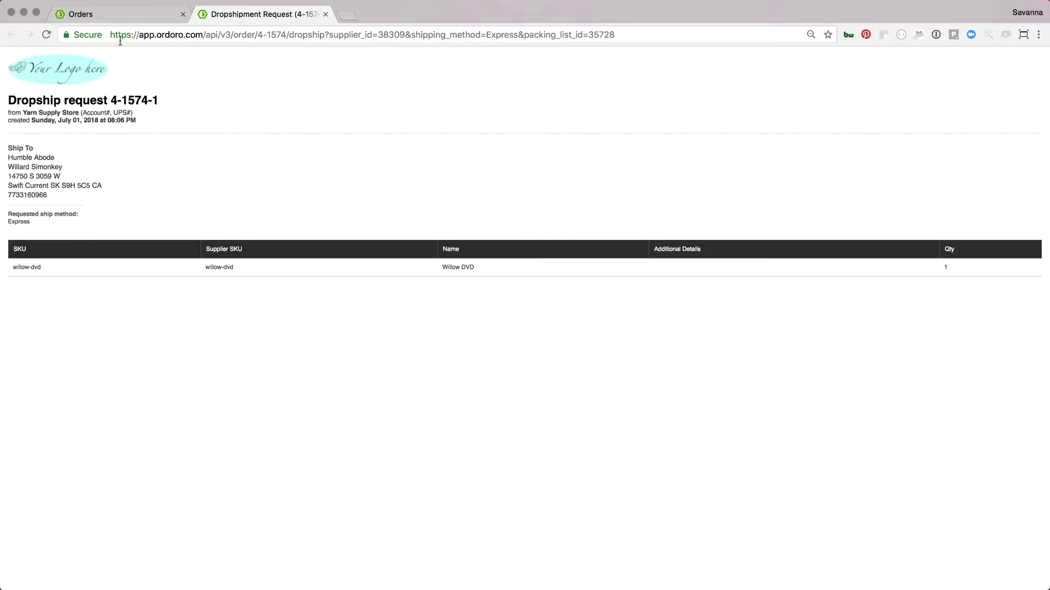
pyautogui.click(119, 15)
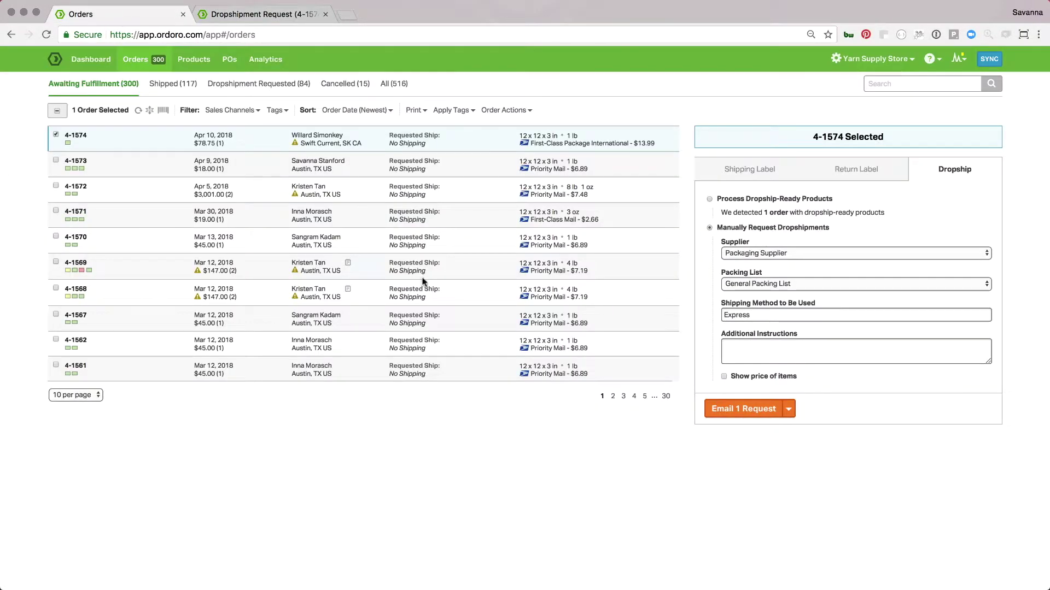
pyautogui.click(788, 414)
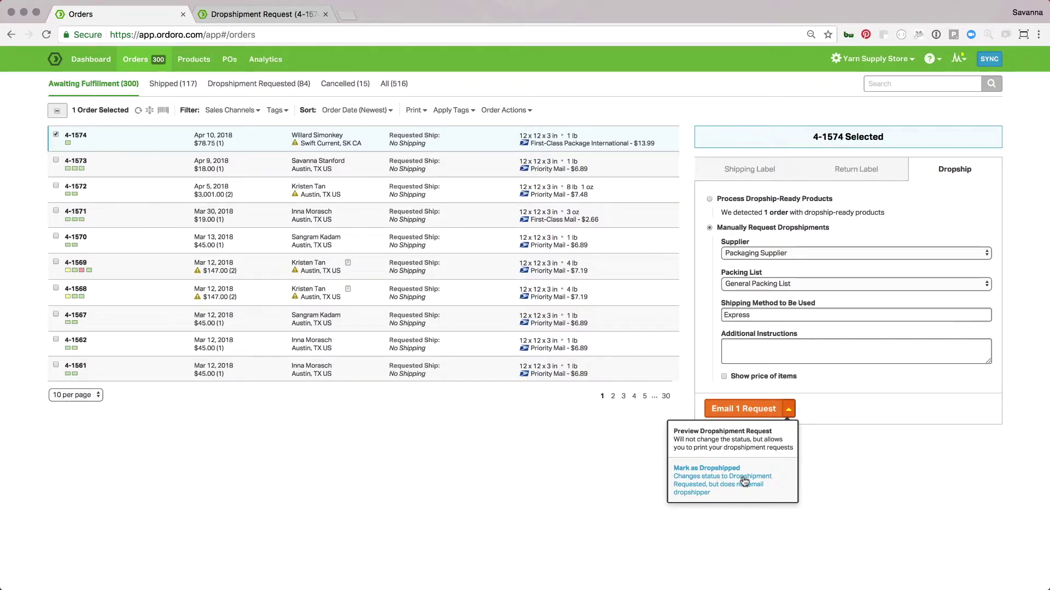
pyautogui.click(741, 412)
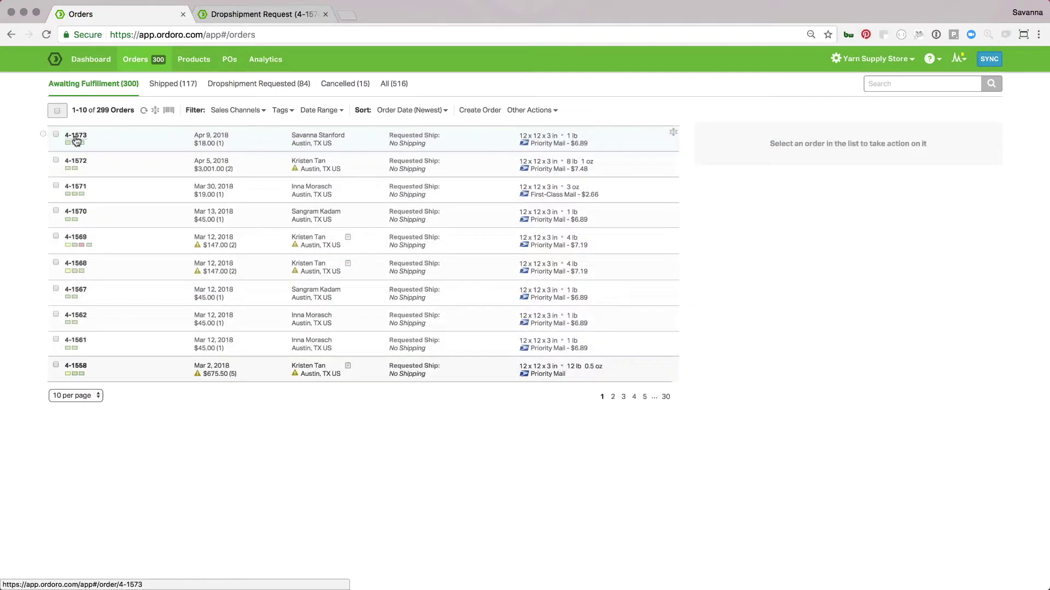
# - Open the tracking-info form for the newest dropshipment-requested order
pyautogui.click(247, 86)
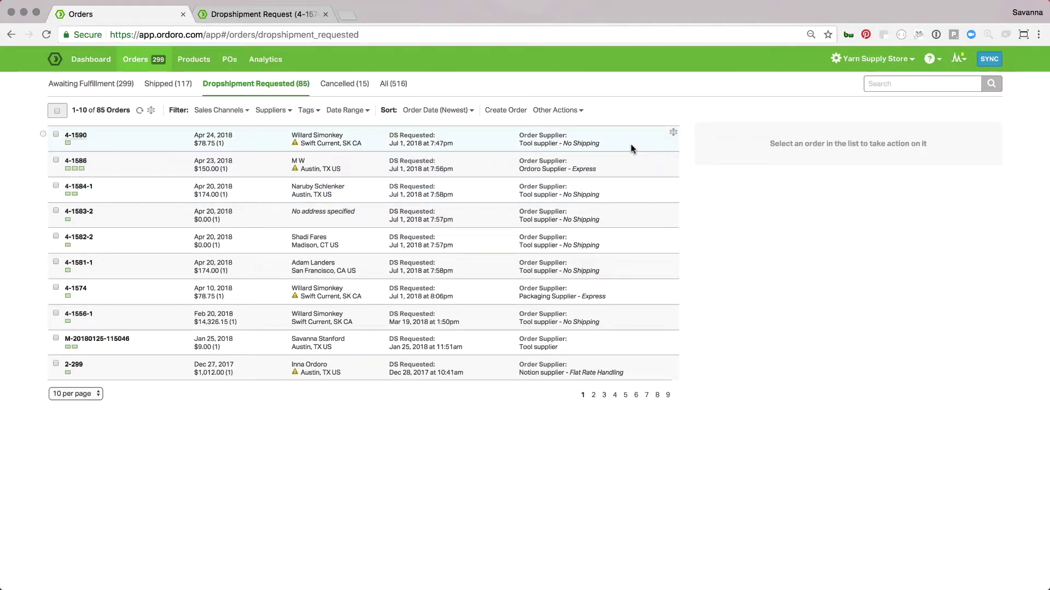
pyautogui.click(673, 134)
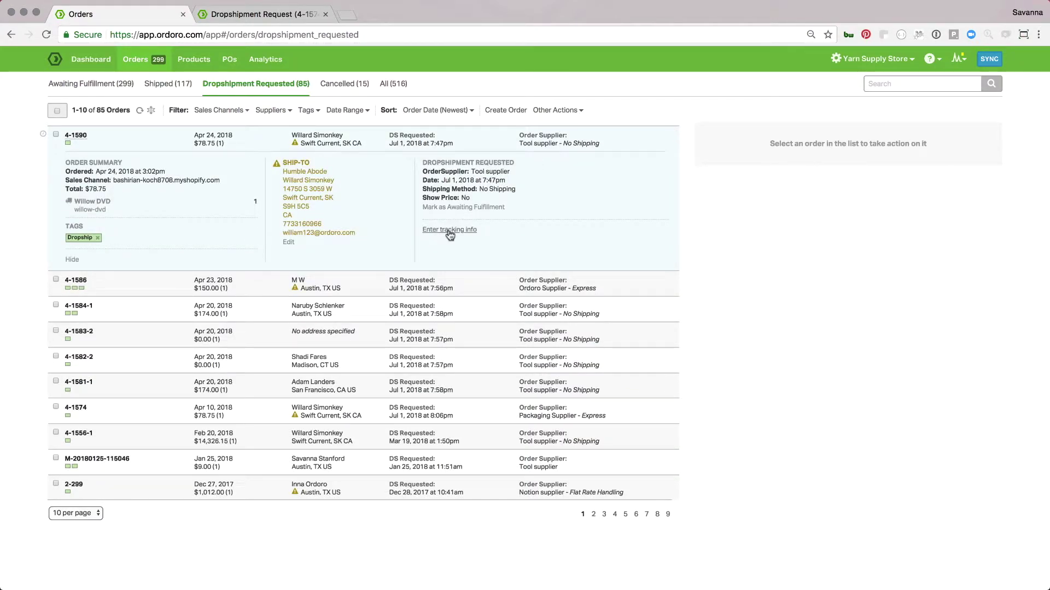
pyautogui.click(448, 232)
# - Save Priority shipping, a tracking number and shipping cost 6 for that order
pyautogui.click(464, 162)
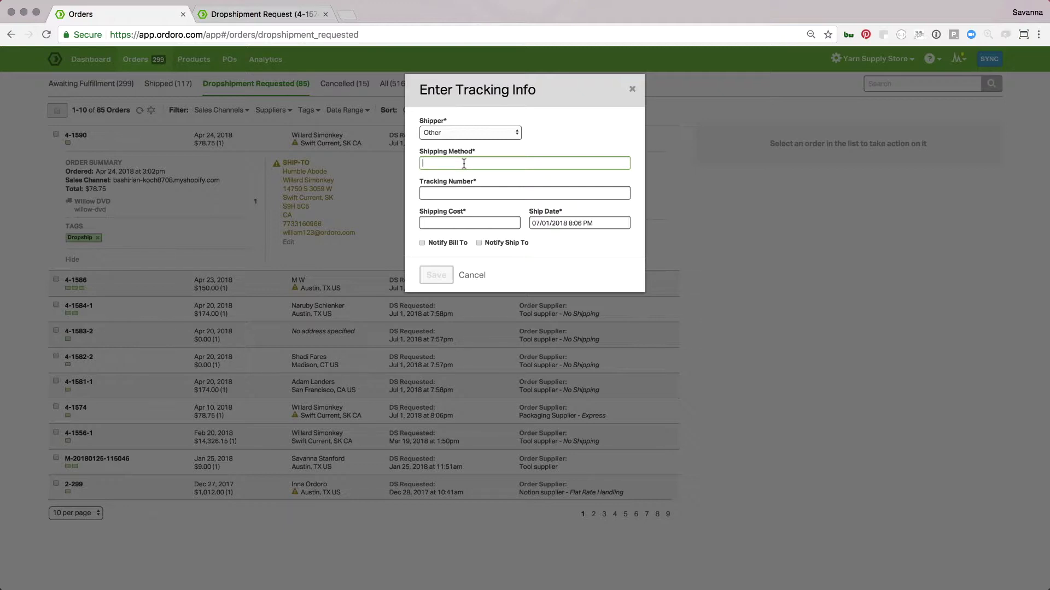
pyautogui.write('Priority')
pyautogui.press('Tab')
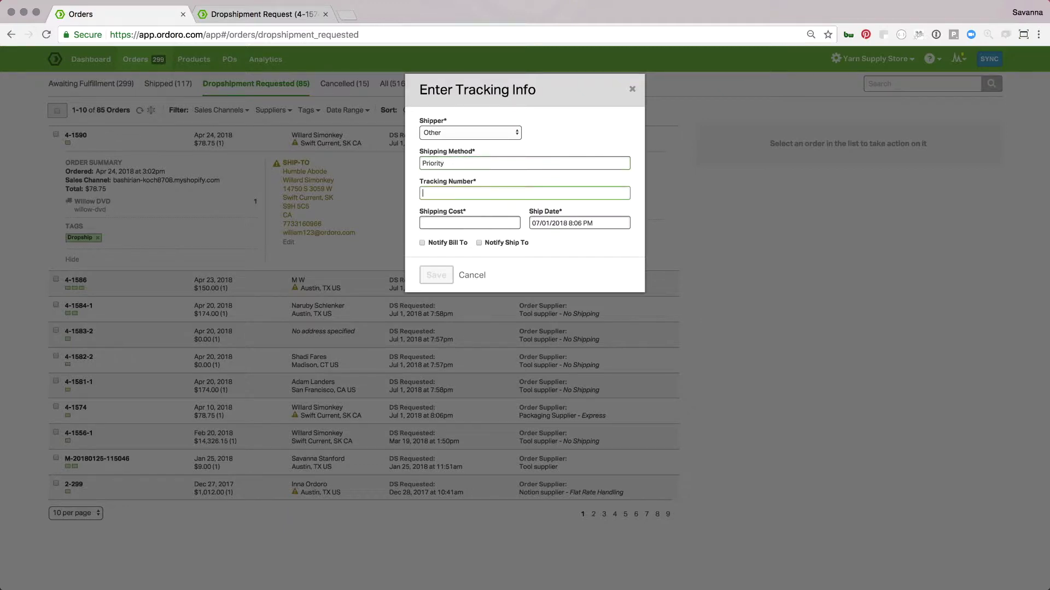
pyautogui.write('123456789')
pyautogui.press('Tab')
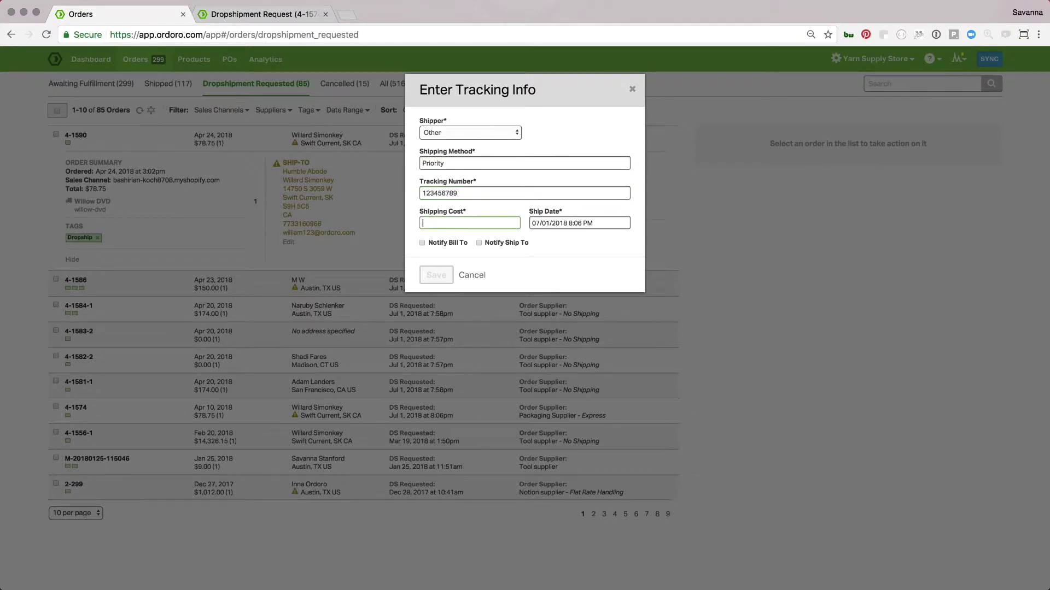
pyautogui.write('6')
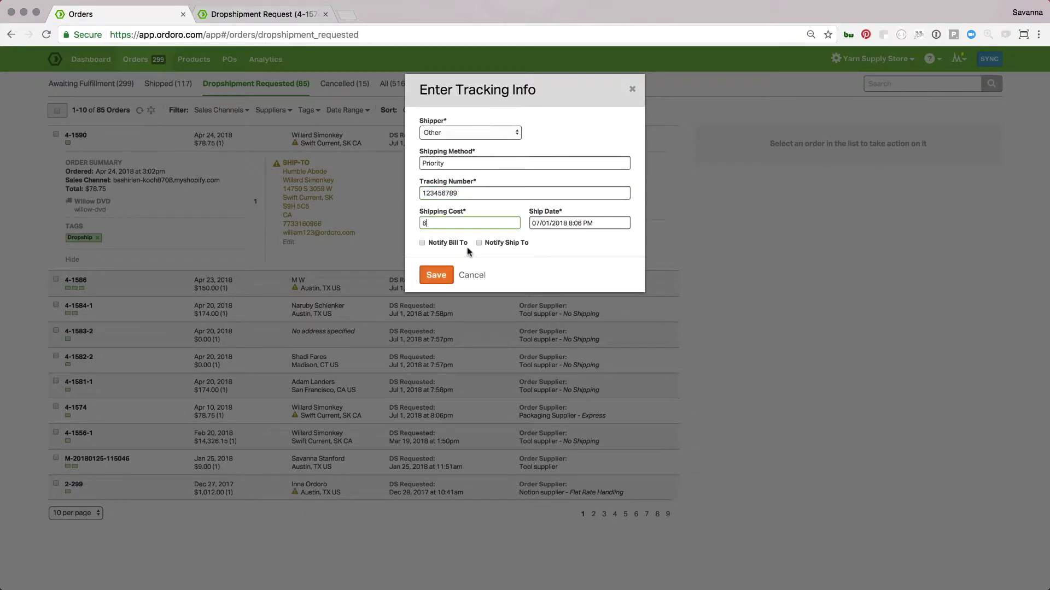
pyautogui.click(441, 277)
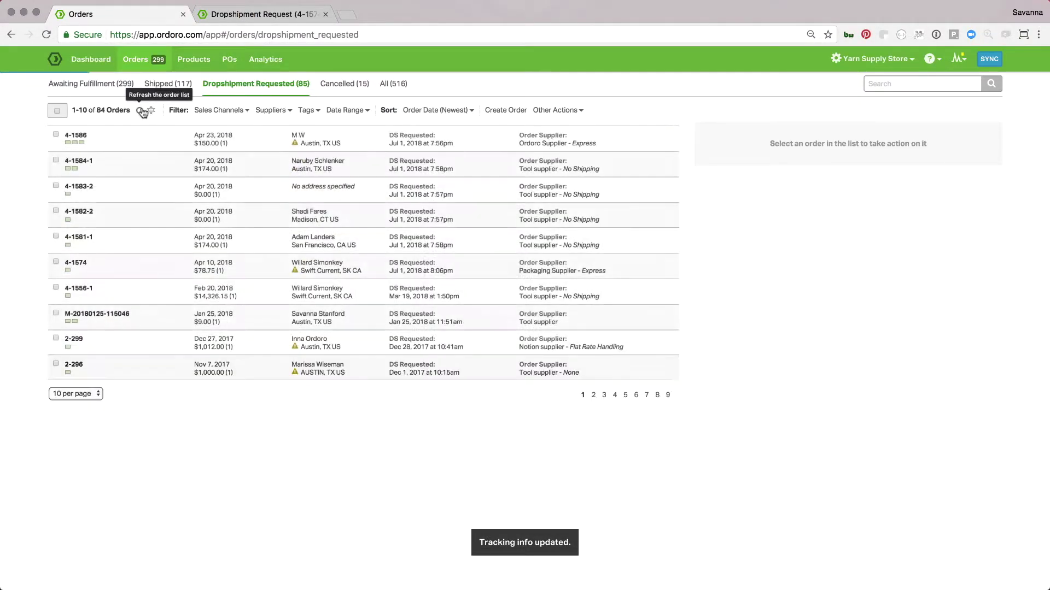
pyautogui.click(110, 88)
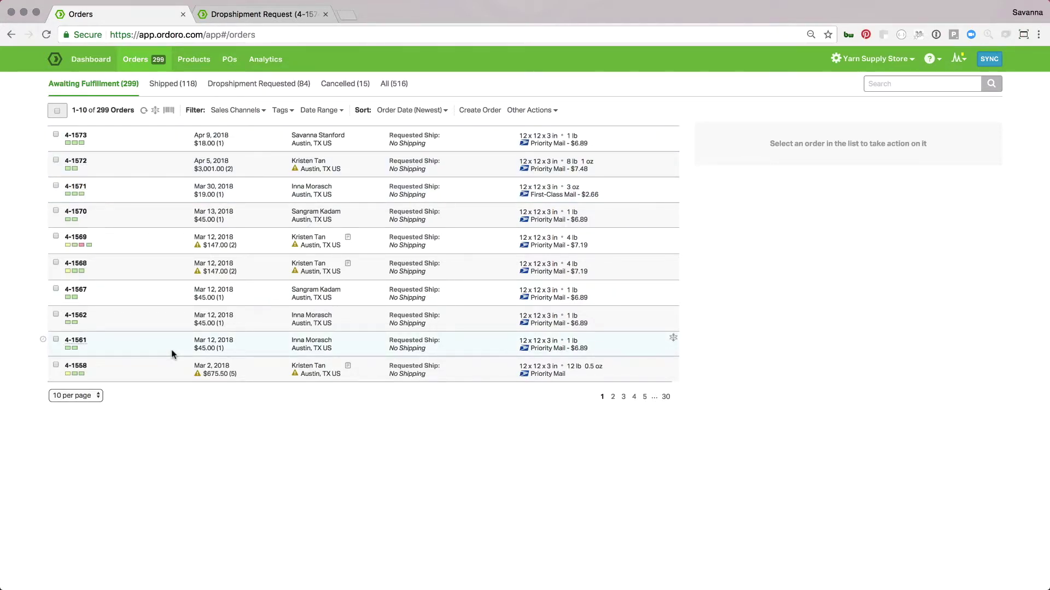
# - View the first ten orders on the awaiting-fulfillment page
pyautogui.moveTo(296, 273)
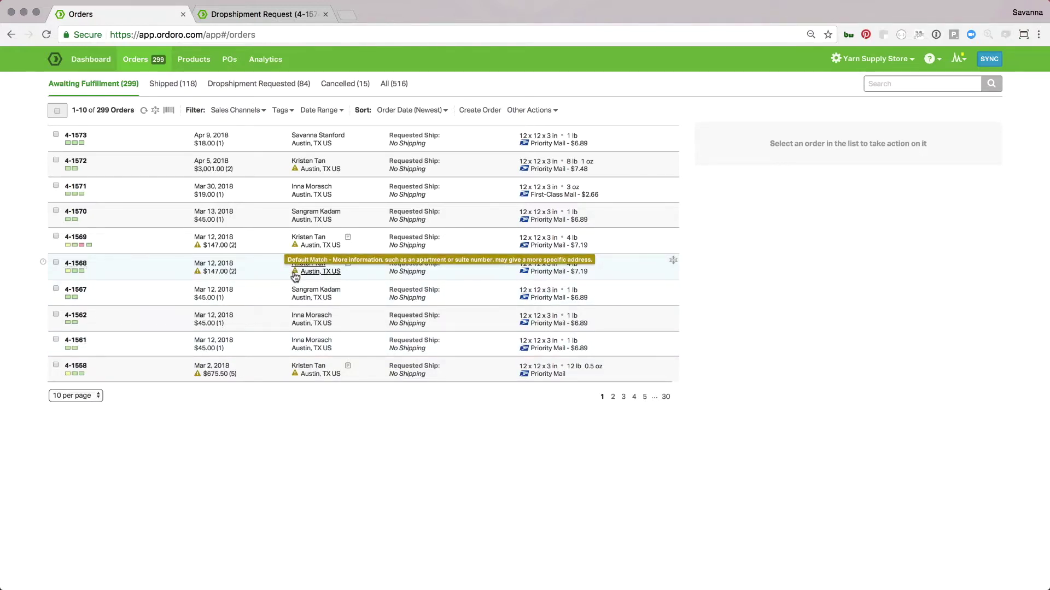
# - Process the two dropship-ready orders among the ten on the page, then clear the selection
pyautogui.click(57, 112)
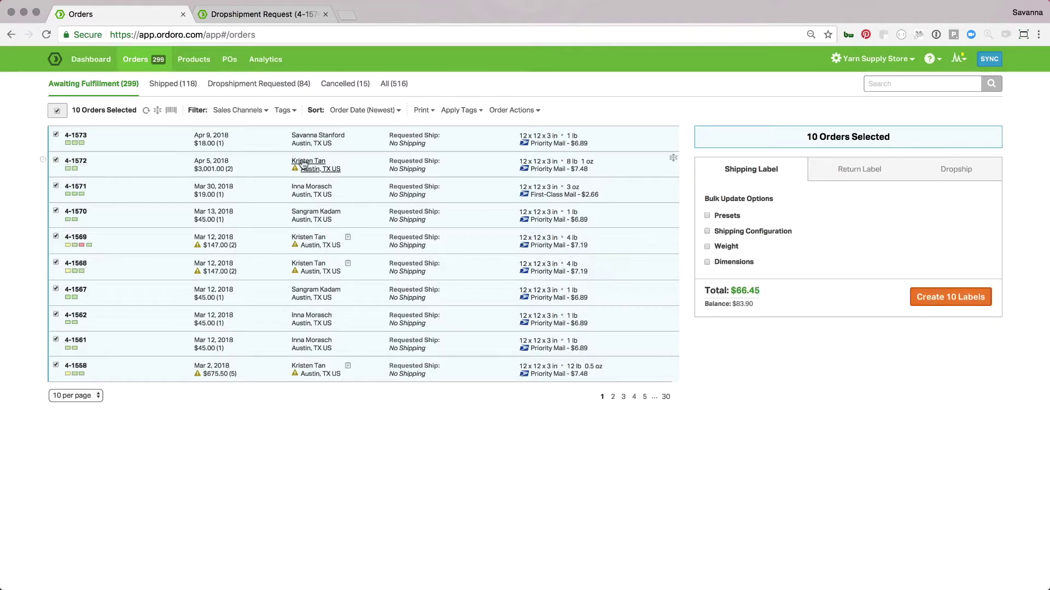
pyautogui.click(979, 169)
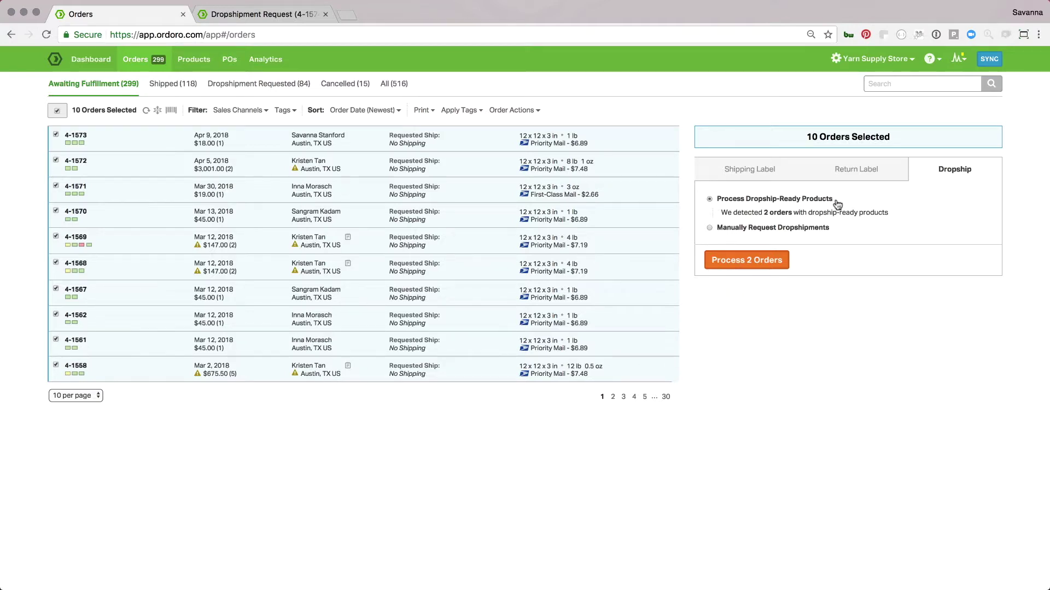
pyautogui.click(748, 262)
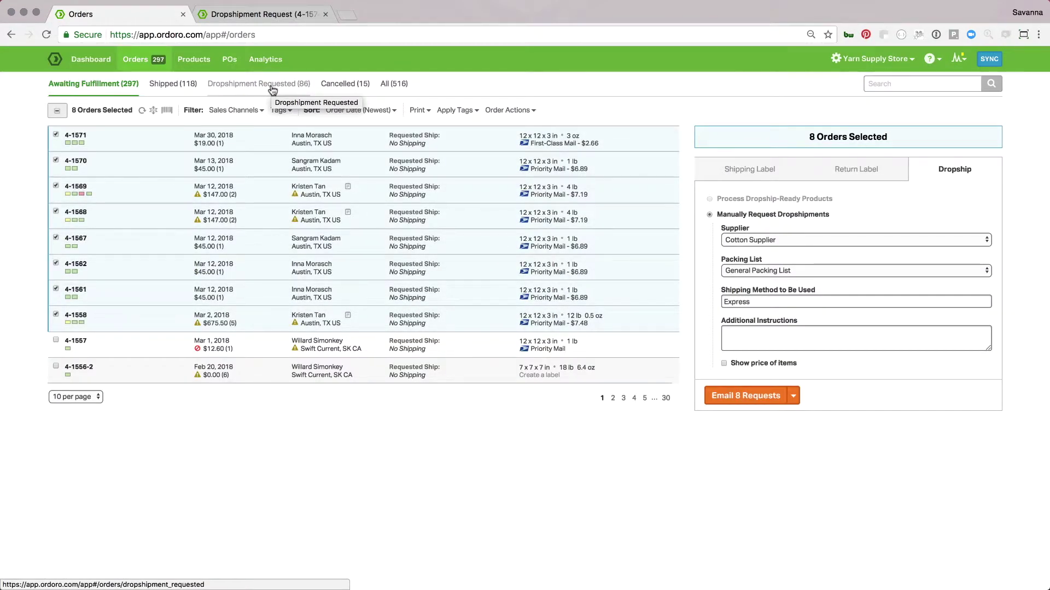
pyautogui.click(60, 111)
pyautogui.click(57, 111)
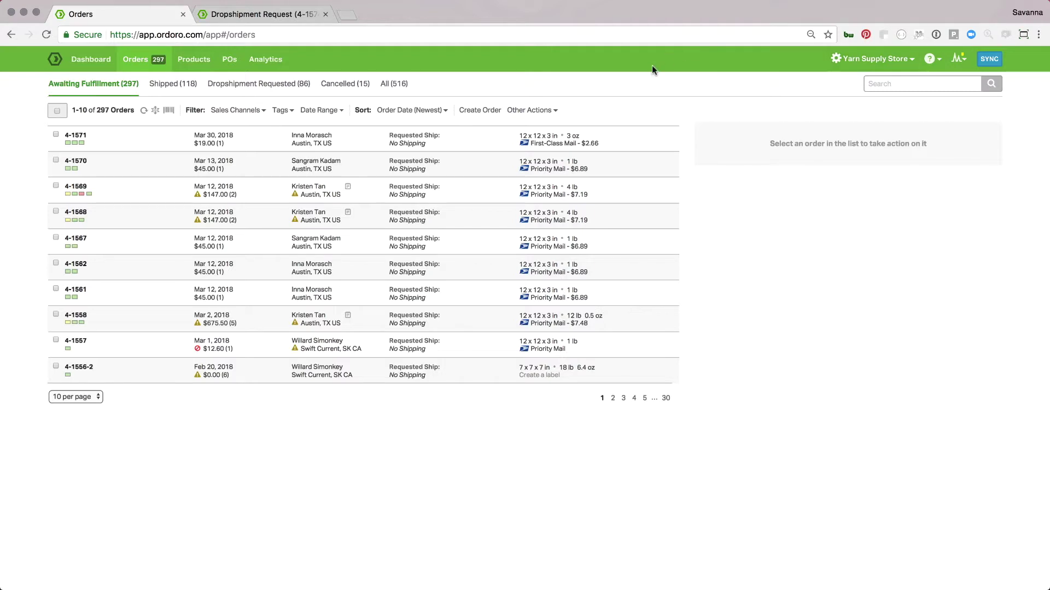
# - Open the tracking-info form for the second dropshipment-requested order (Apr 20, $174.00)
pyautogui.click(260, 88)
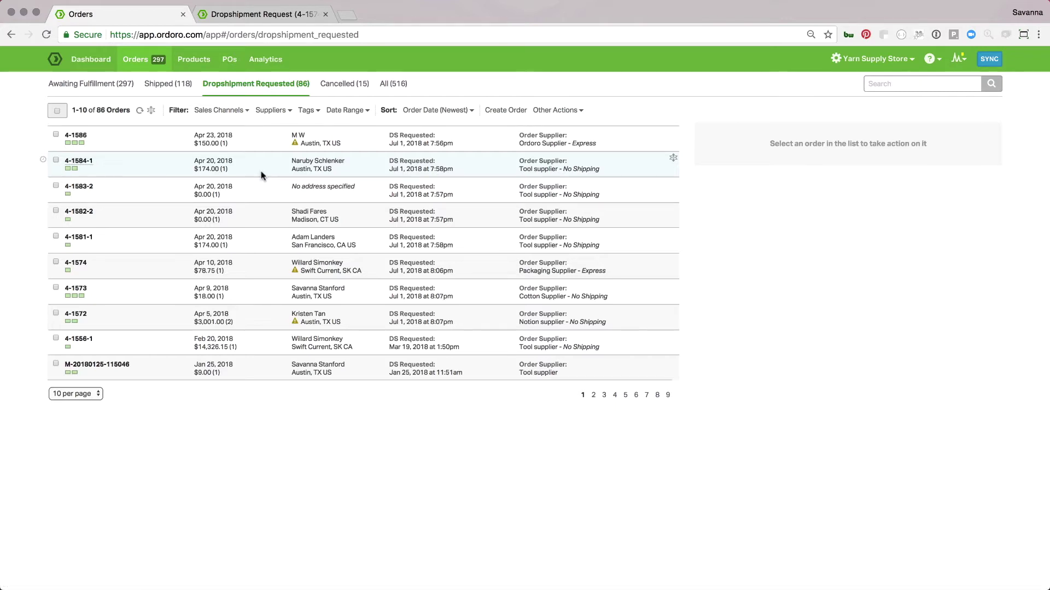
pyautogui.click(659, 164)
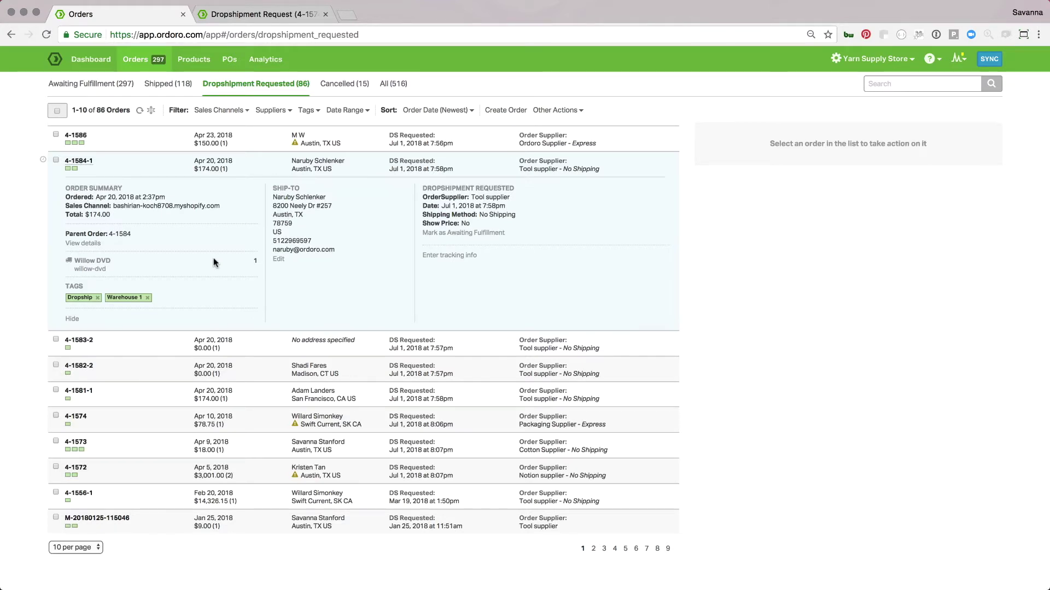
pyautogui.click(443, 256)
# - Save Express as the shipping method along with the order's tracking number
pyautogui.click(457, 164)
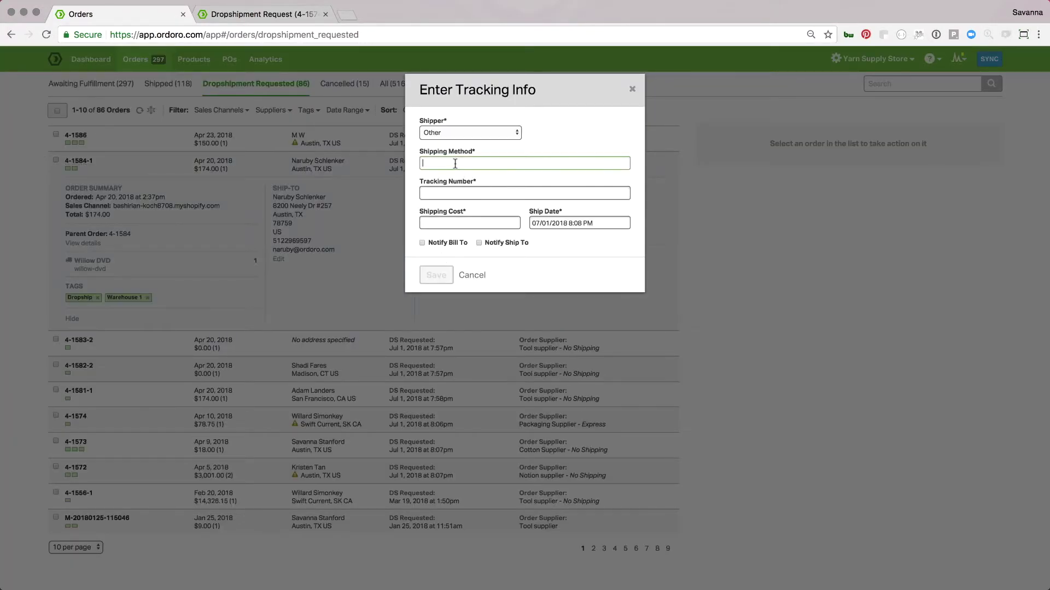
pyautogui.press('Tab')
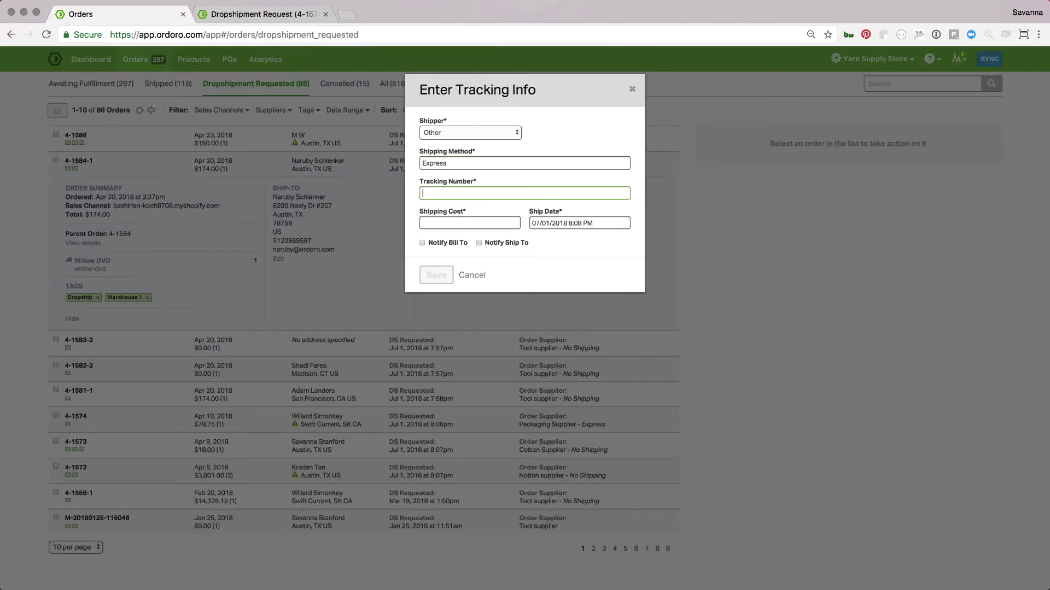
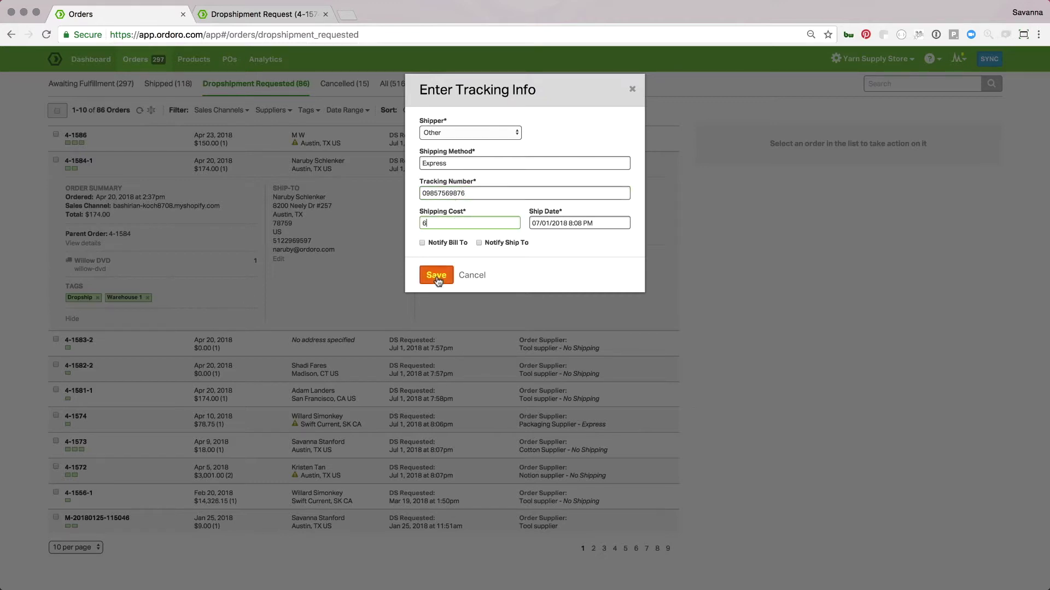
pyautogui.click(436, 277)
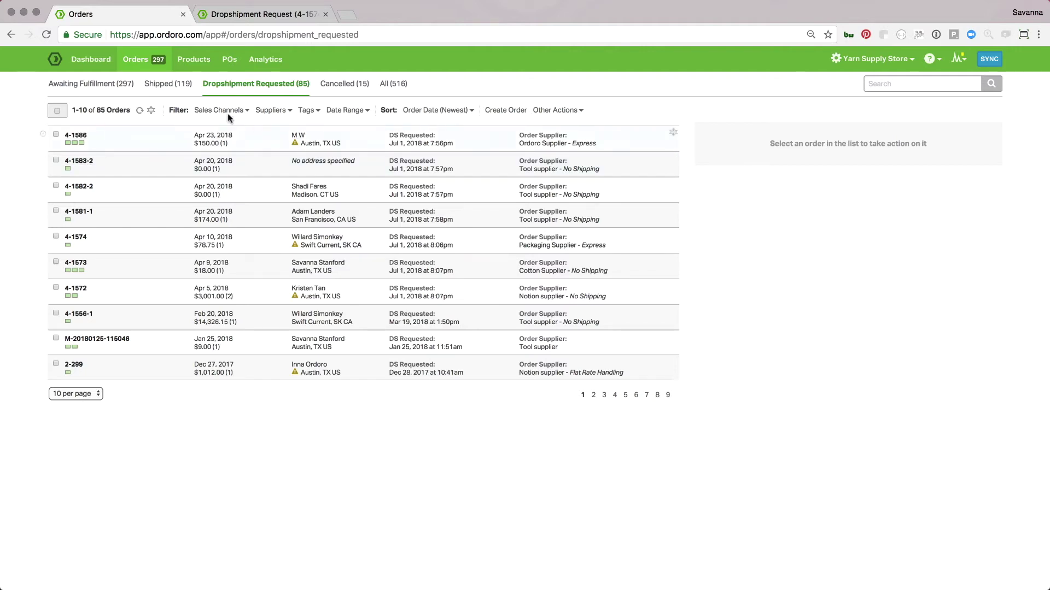
# - Switch back to the Awaiting Fulfillment list of 297 orders
pyautogui.click(115, 86)
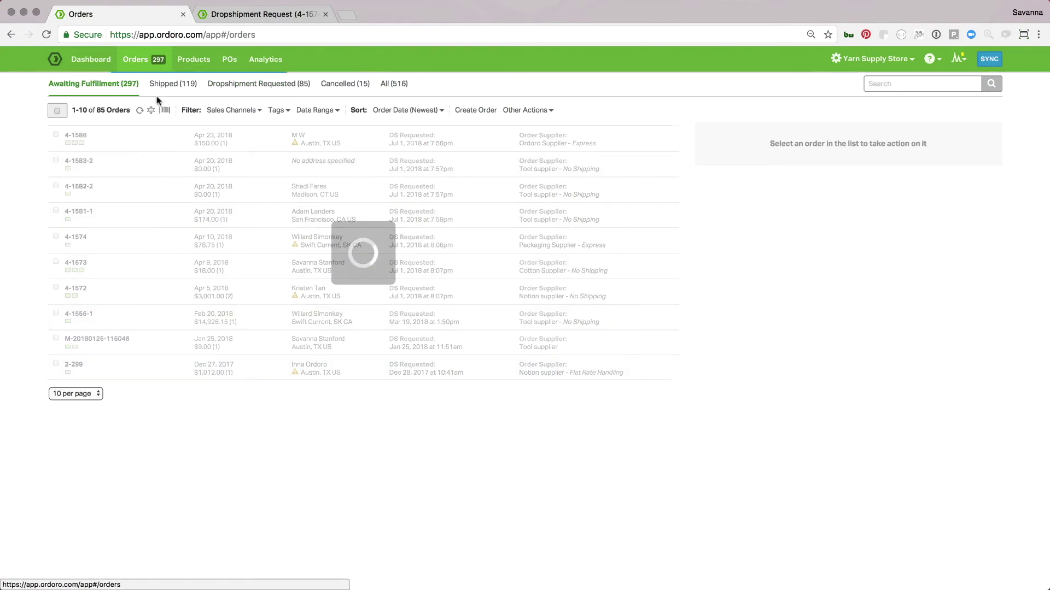